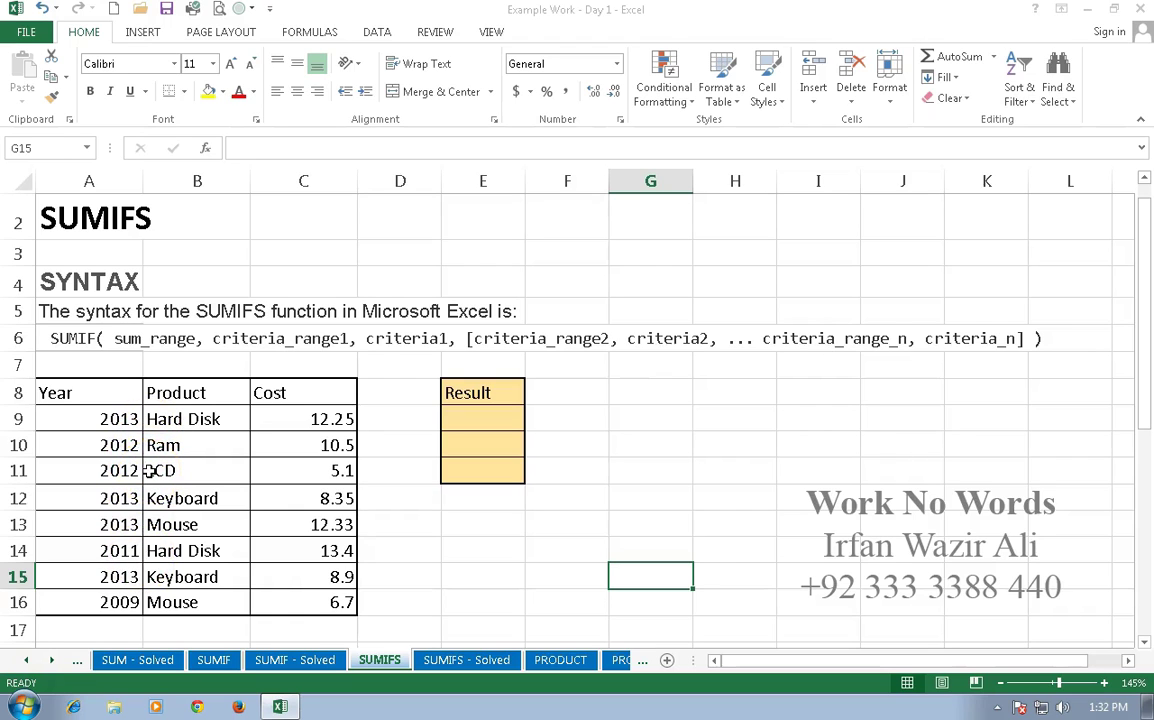
Enter =SUMIFS(C9:C16,A9:A16,"2013") in E9 so it totals 41.83.
{"action": "left_click", "coordinate": [477, 412]}
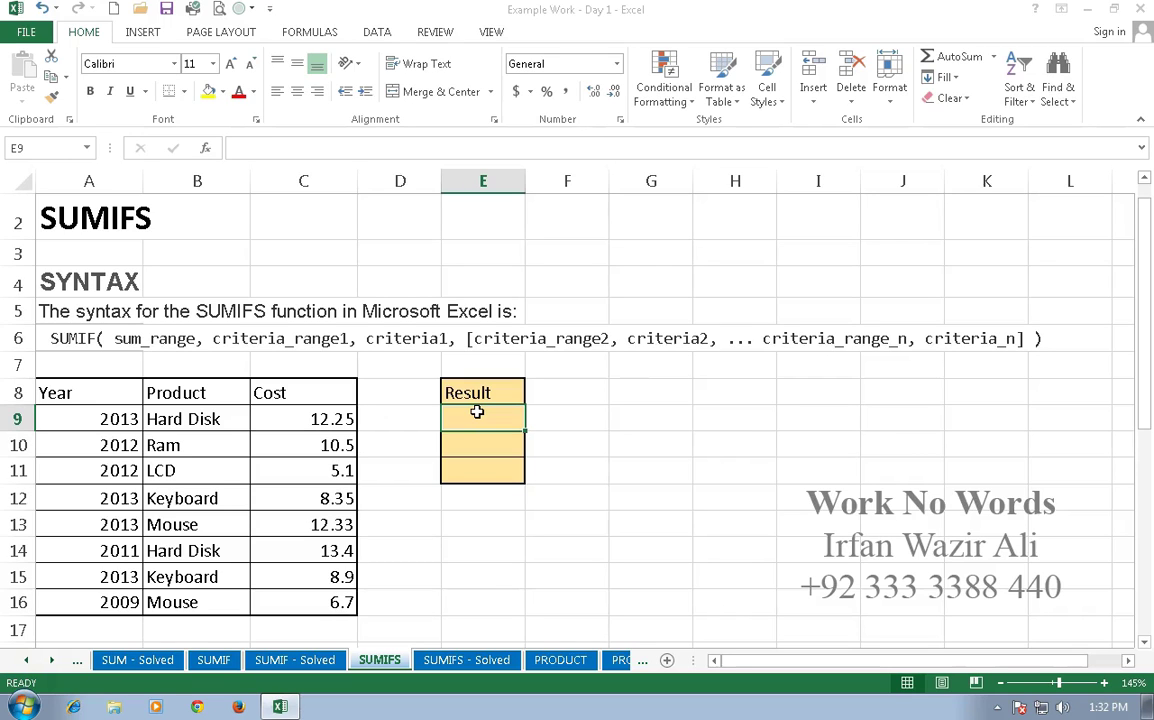
{"action": "type", "text": "=su"}
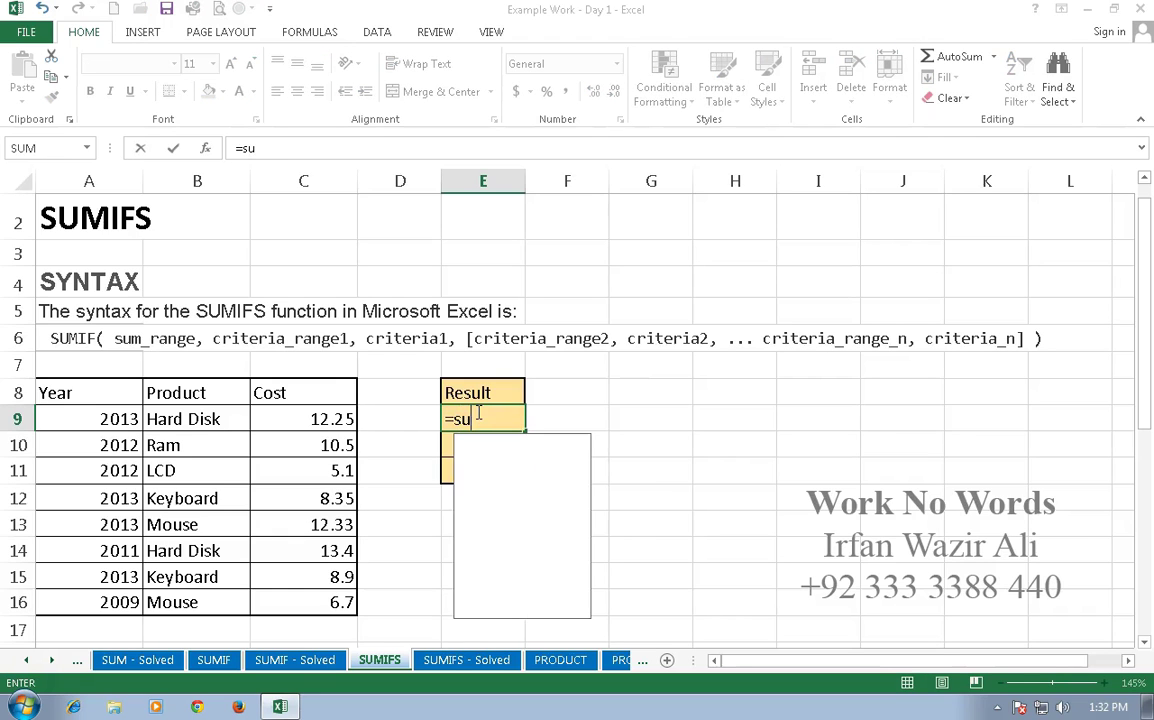
{"action": "type", "text": "mifs("}
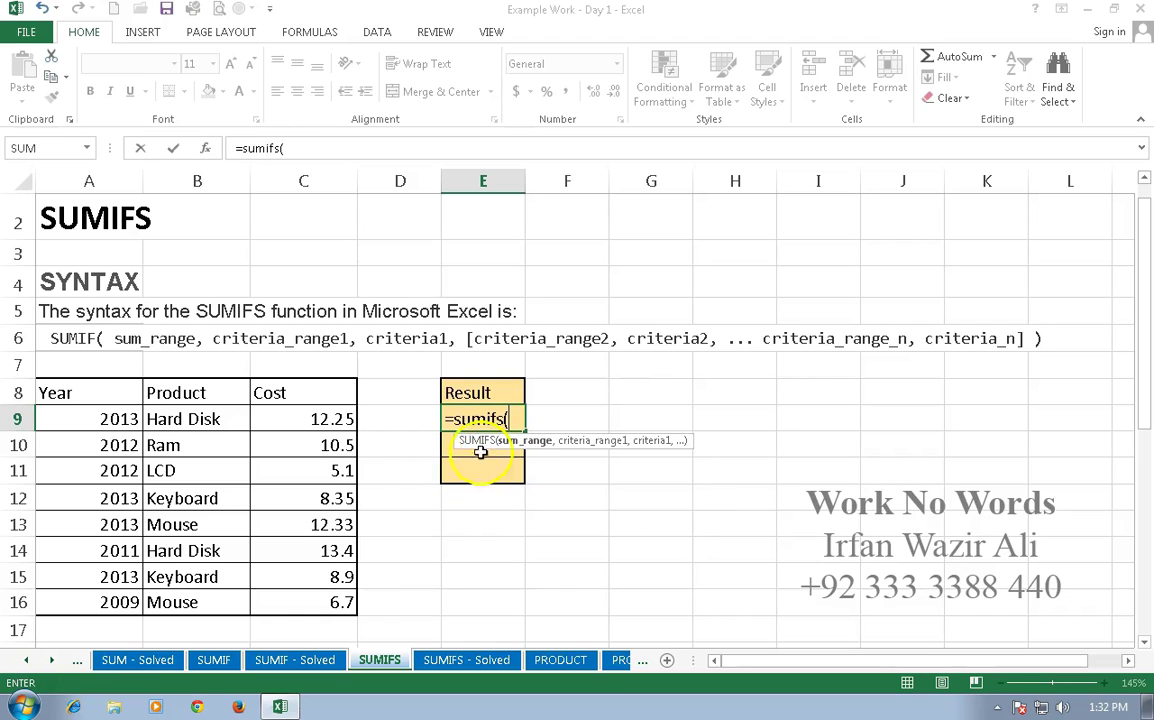
{"action": "left_click_drag", "start_coordinate": [322, 419], "coordinate": [317, 602]}
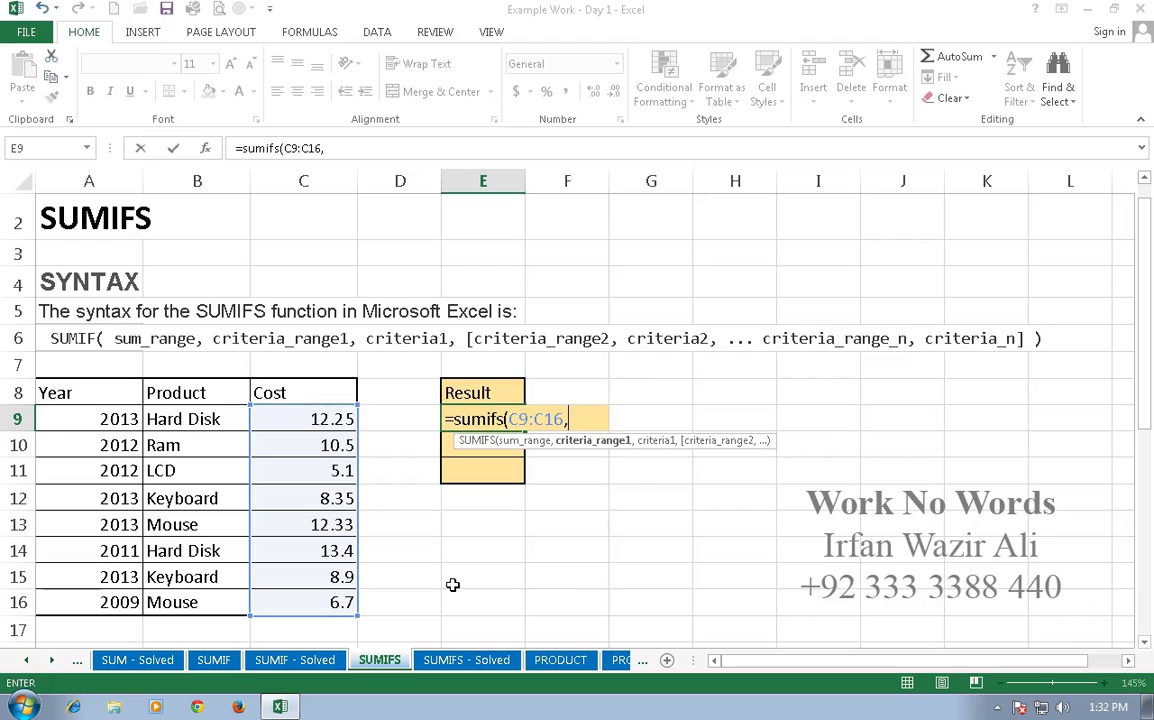
{"action": "type", "text": ","}
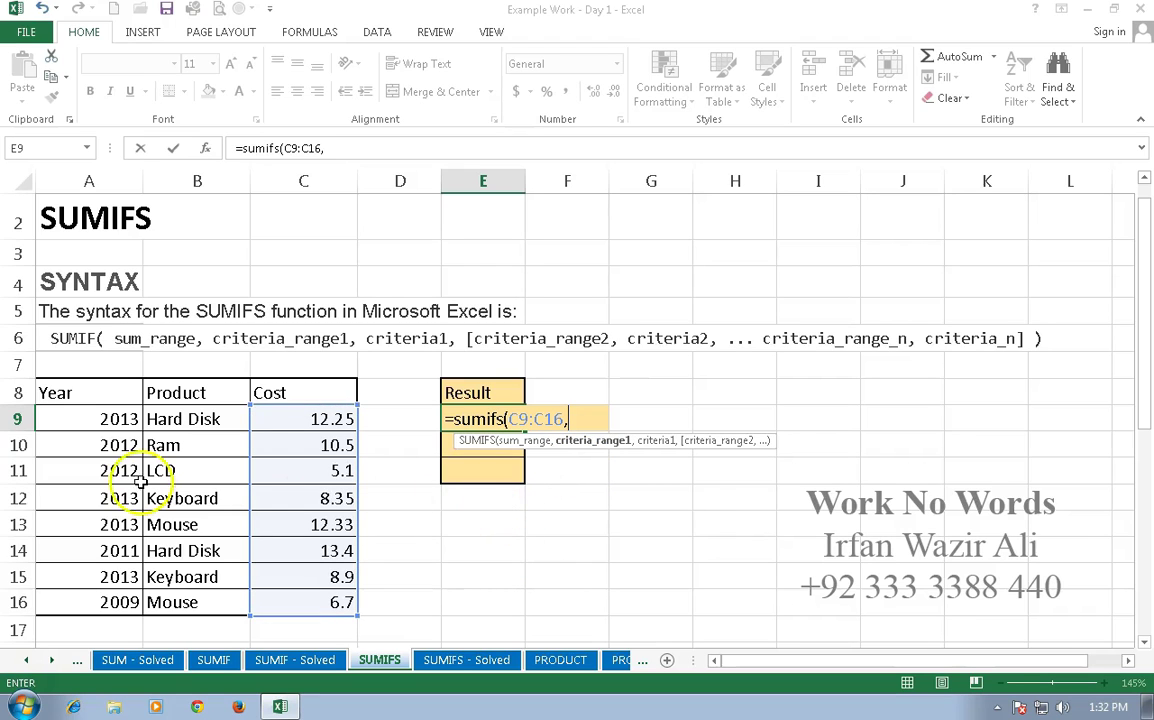
{"action": "left_click_drag", "start_coordinate": [93, 415], "coordinate": [118, 605]}
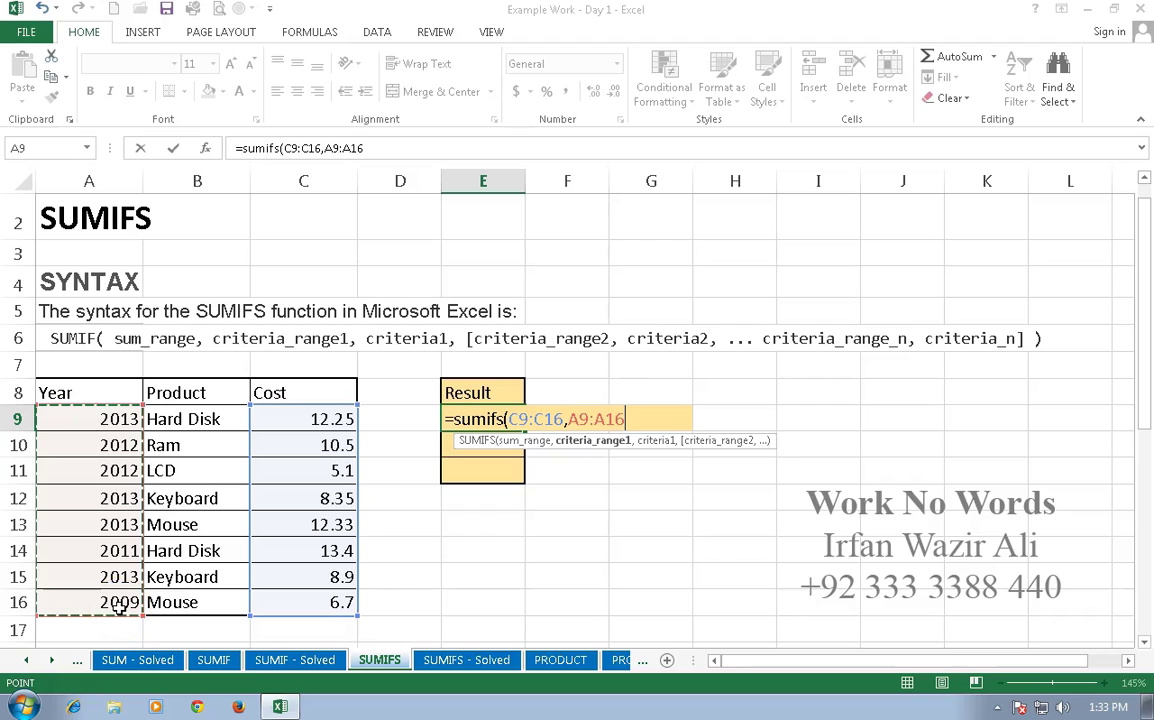
{"action": "type", "text": ","}
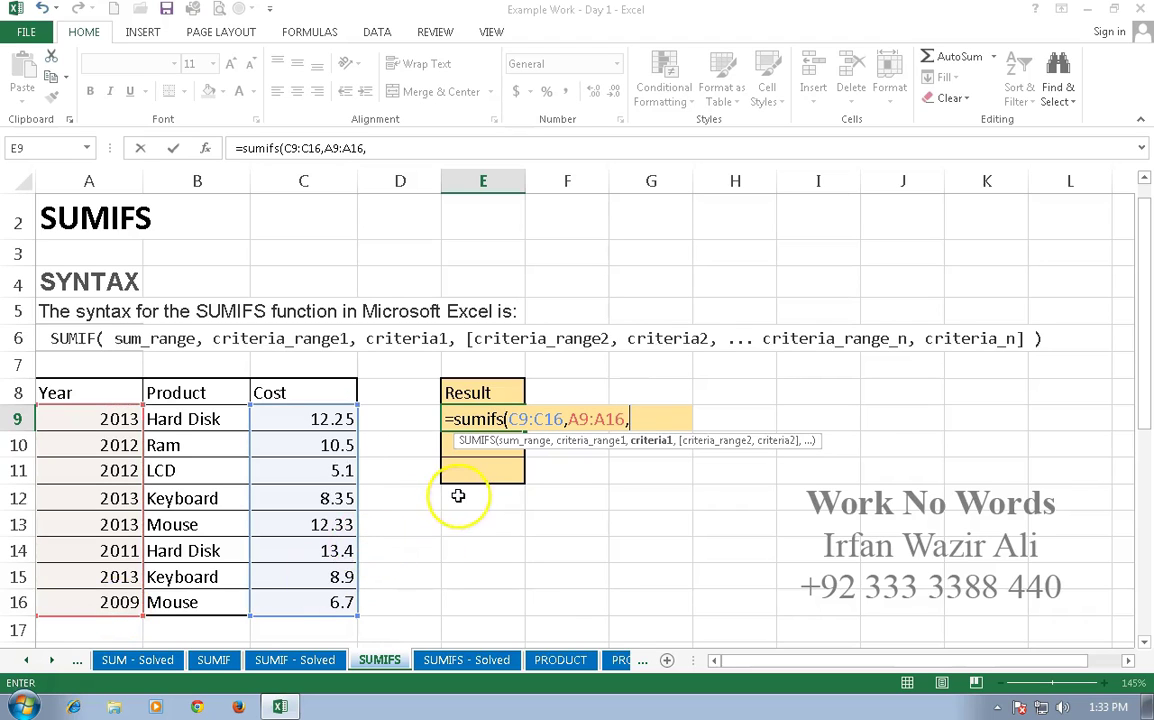
{"action": "type", "text": "\""}
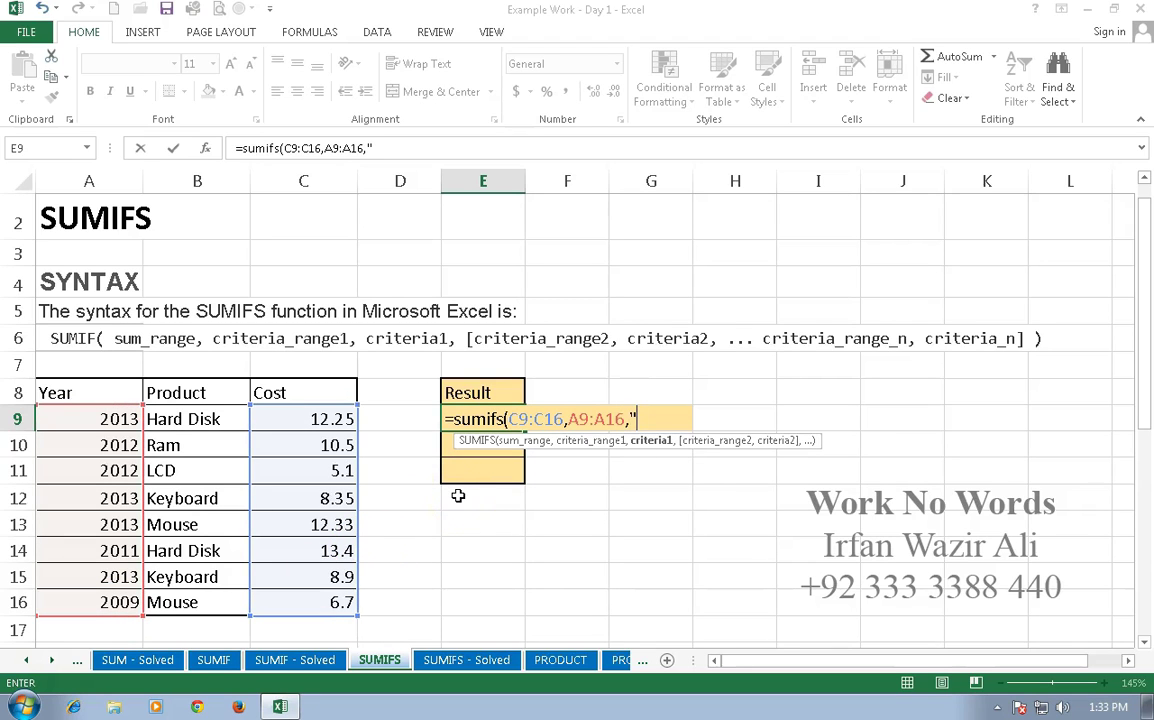
{"action": "type", "text": "2013\""}
{"action": "type", "text": ")"}
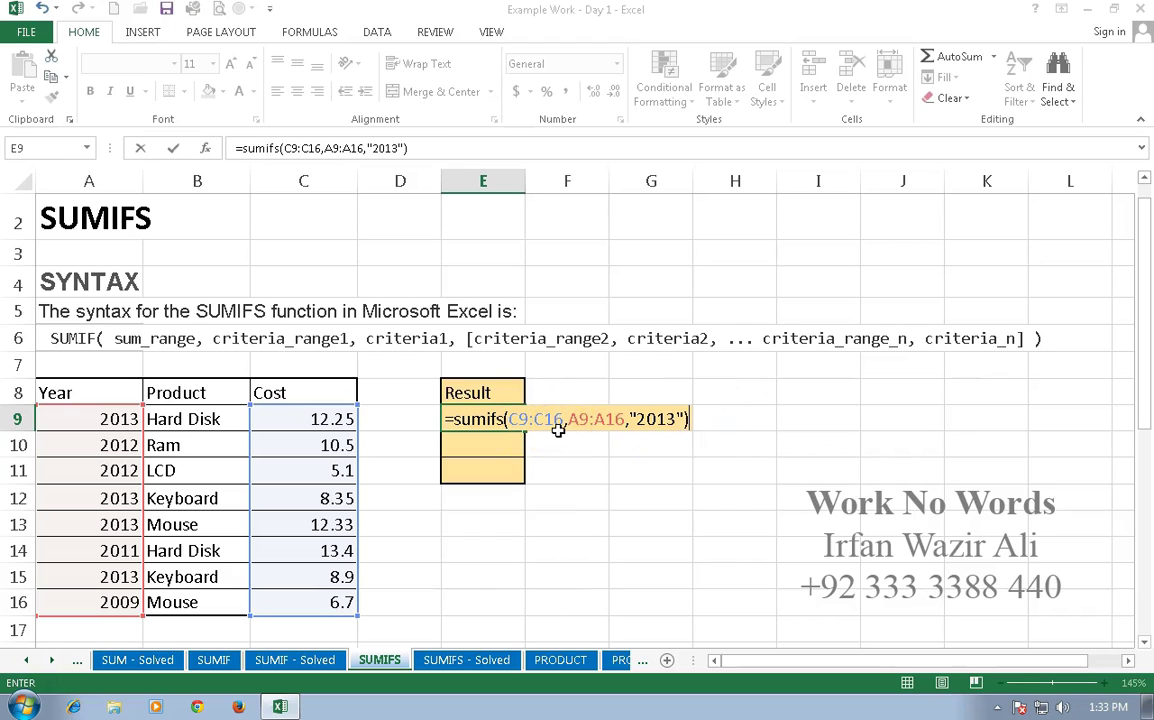
{"action": "key", "text": "Return"}
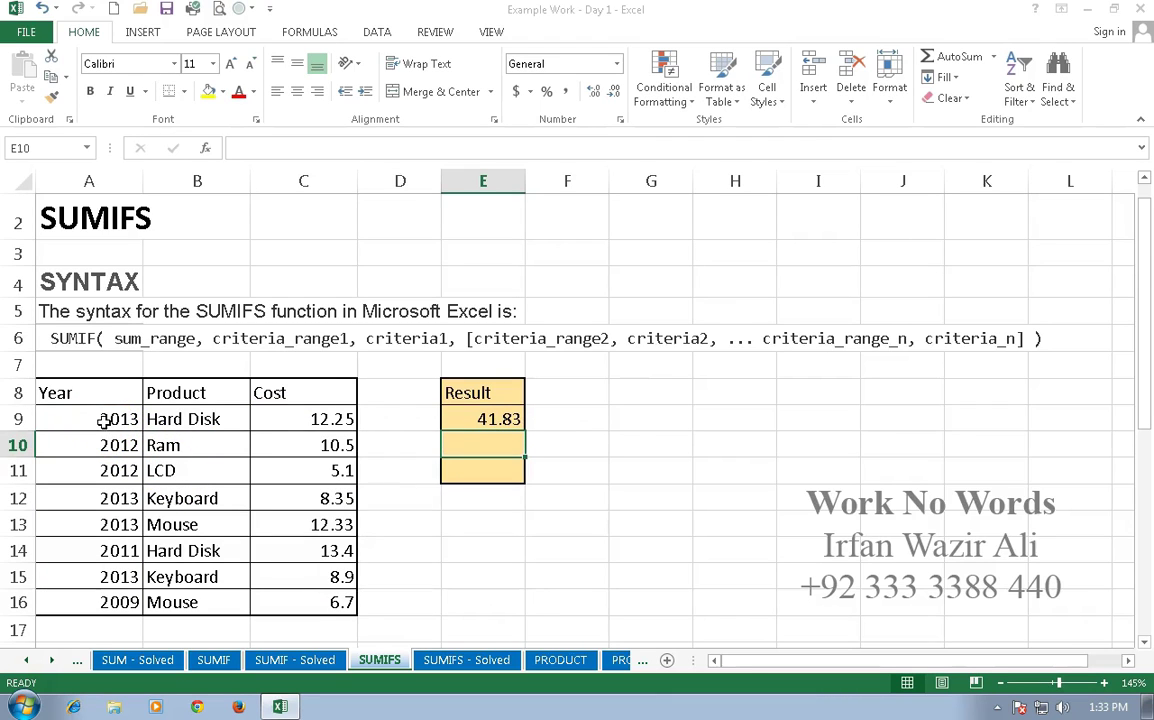
{"action": "left_click_drag", "start_coordinate": [104, 421], "coordinate": [313, 420]}
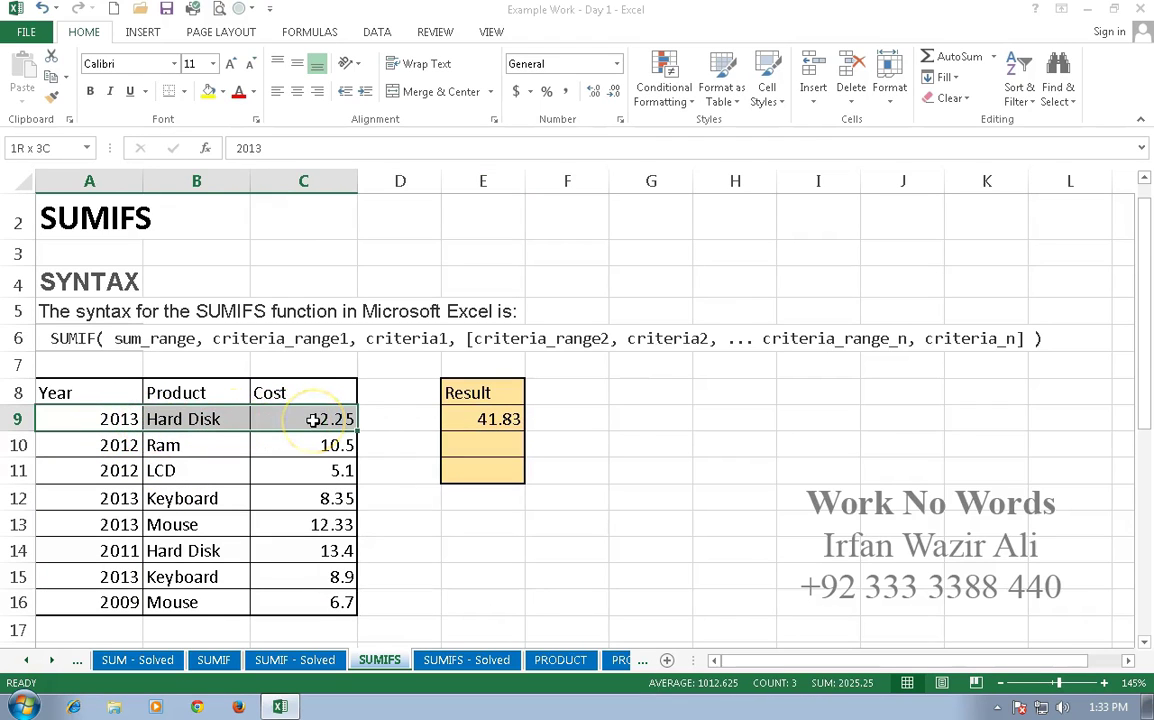
{"action": "left_click_drag", "start_coordinate": [117, 505], "coordinate": [303, 498], "text": "ctrl"}
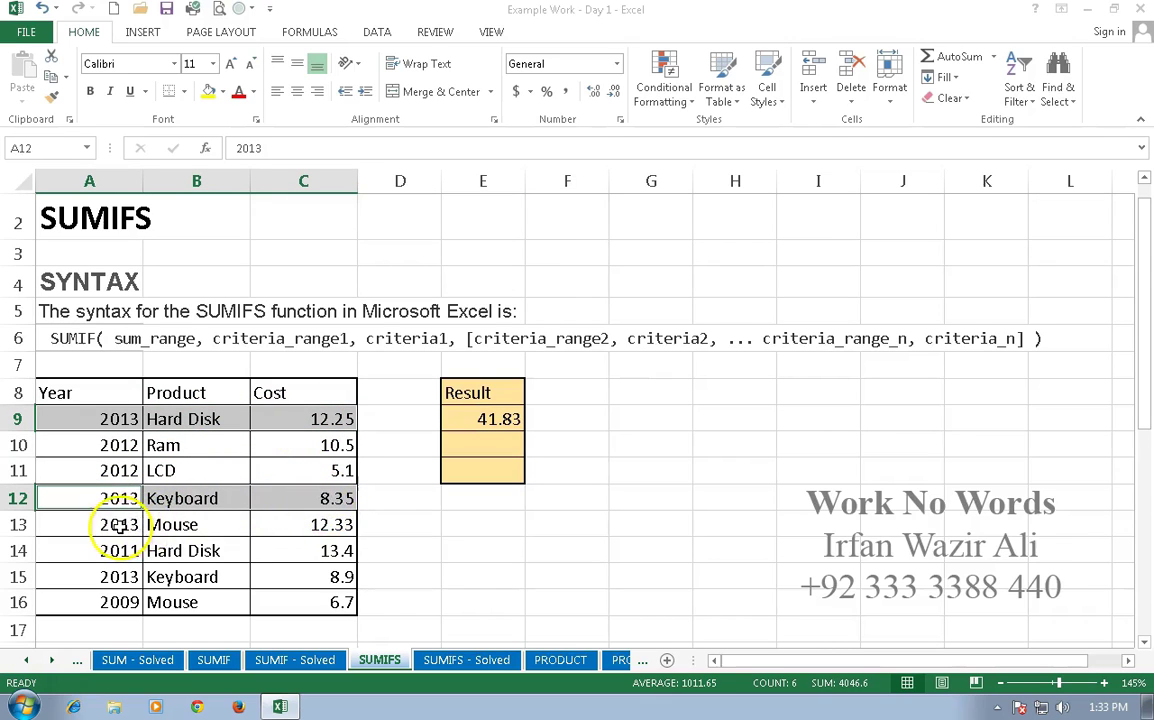
{"action": "left_click_drag", "start_coordinate": [103, 523], "coordinate": [314, 525], "text": "ctrl"}
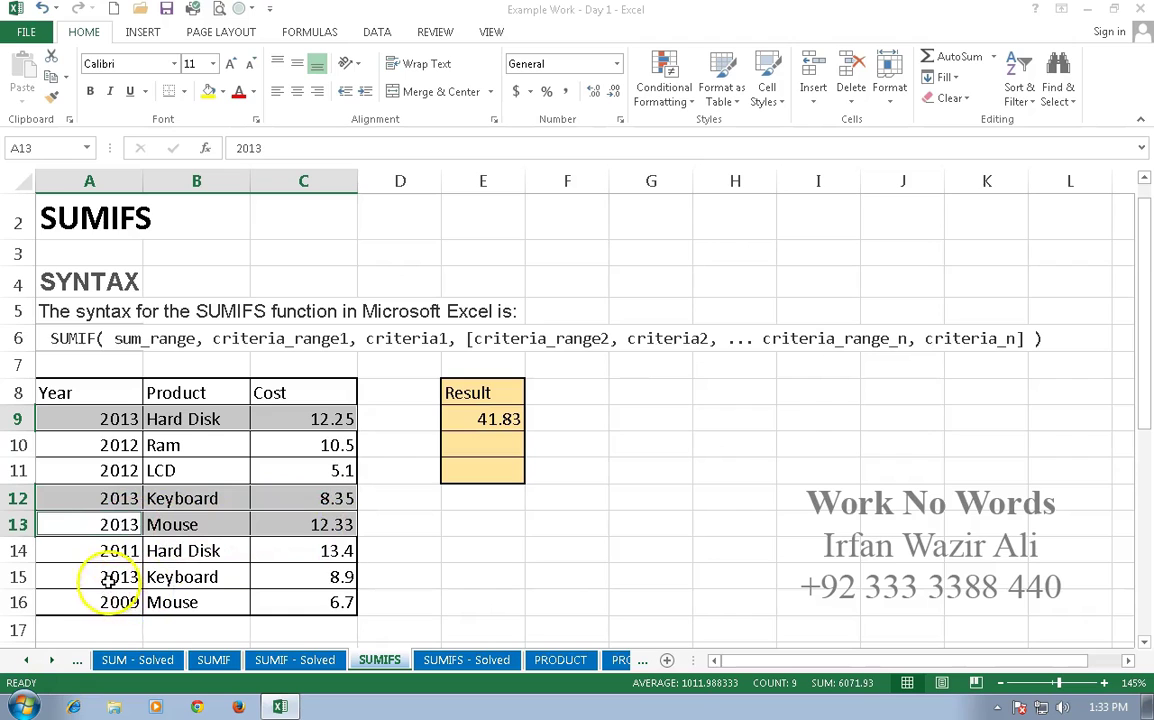
{"action": "left_click_drag", "start_coordinate": [100, 575], "coordinate": [315, 580], "text": "ctrl"}
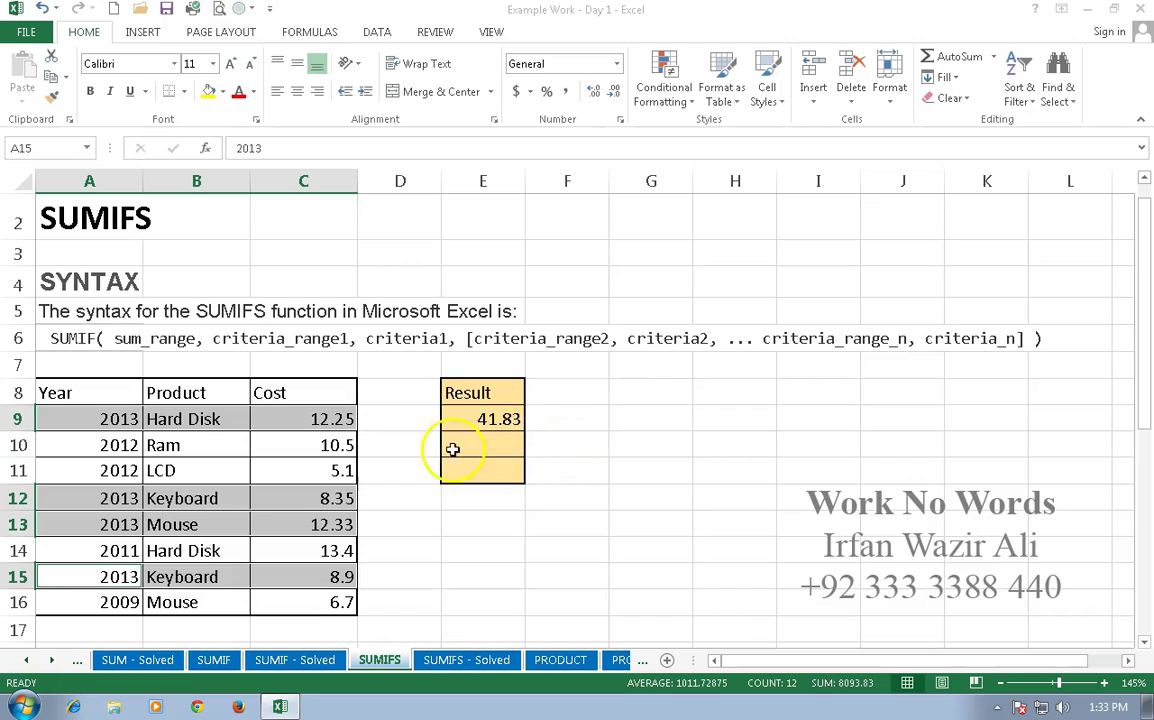
{"action": "left_click", "coordinate": [340, 420]}
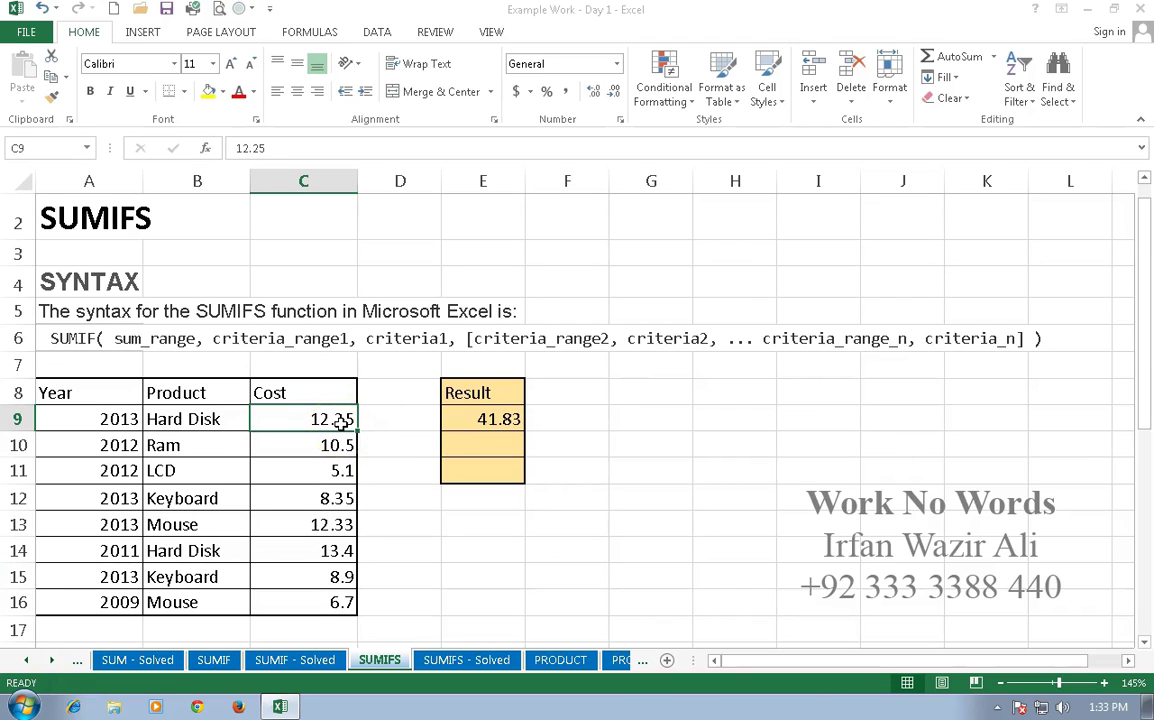
{"action": "left_click", "coordinate": [335, 500], "text": "ctrl"}
{"action": "left_click", "coordinate": [335, 526], "text": "ctrl"}
{"action": "left_click", "coordinate": [336, 550], "text": "ctrl"}
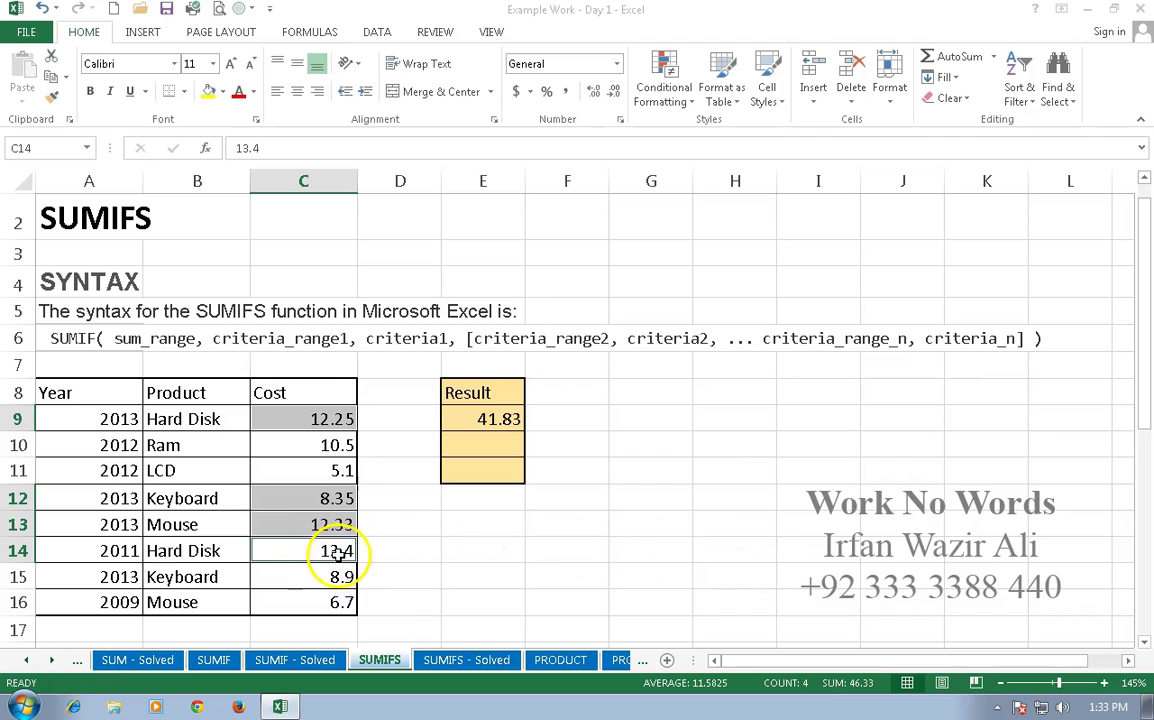
{"action": "left_click", "coordinate": [341, 577], "text": "ctrl"}
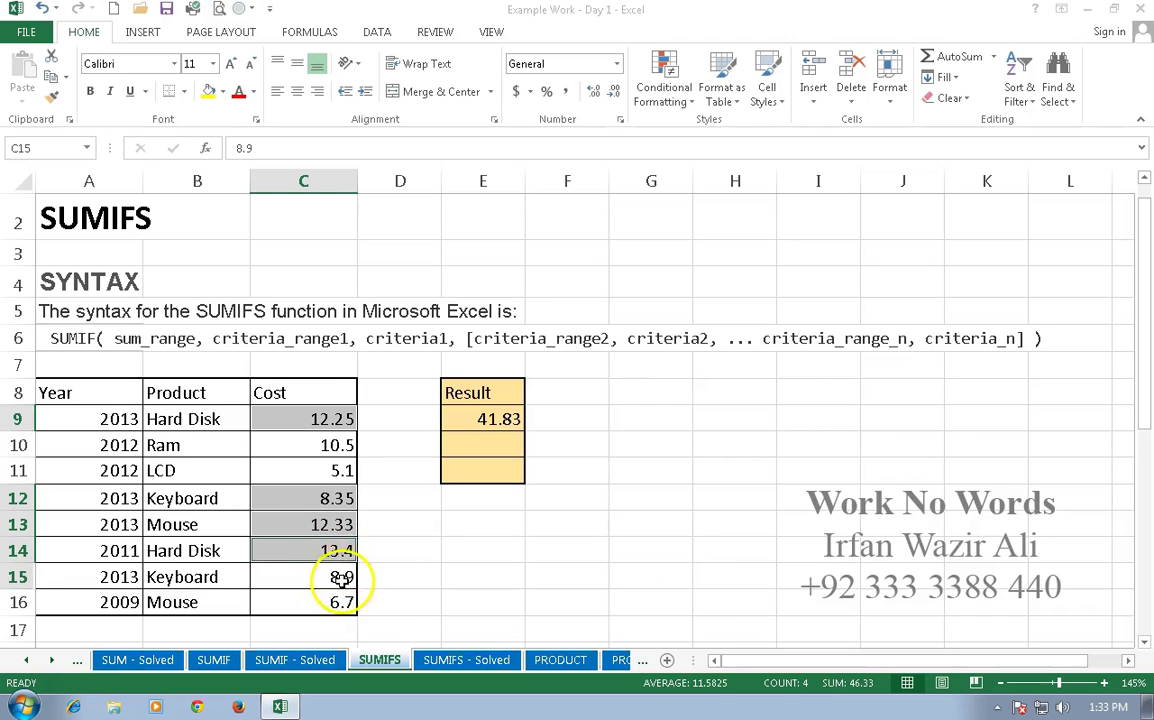
{"action": "left_click", "coordinate": [505, 576]}
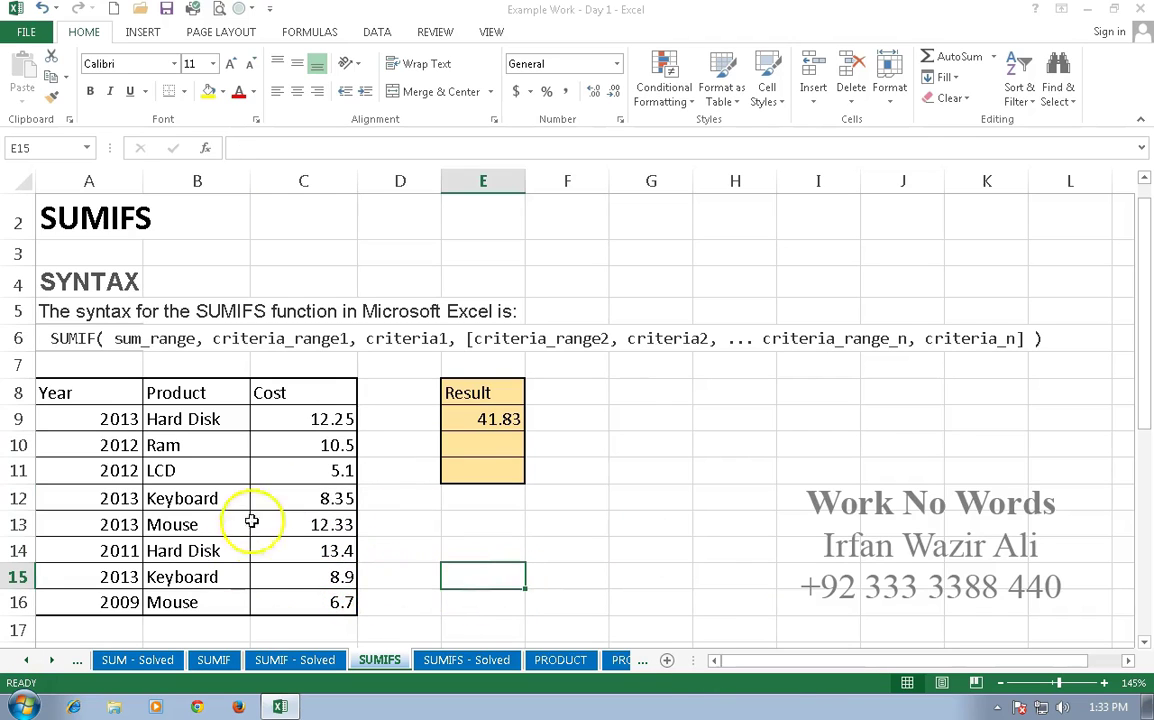
{"action": "left_click", "coordinate": [348, 420]}
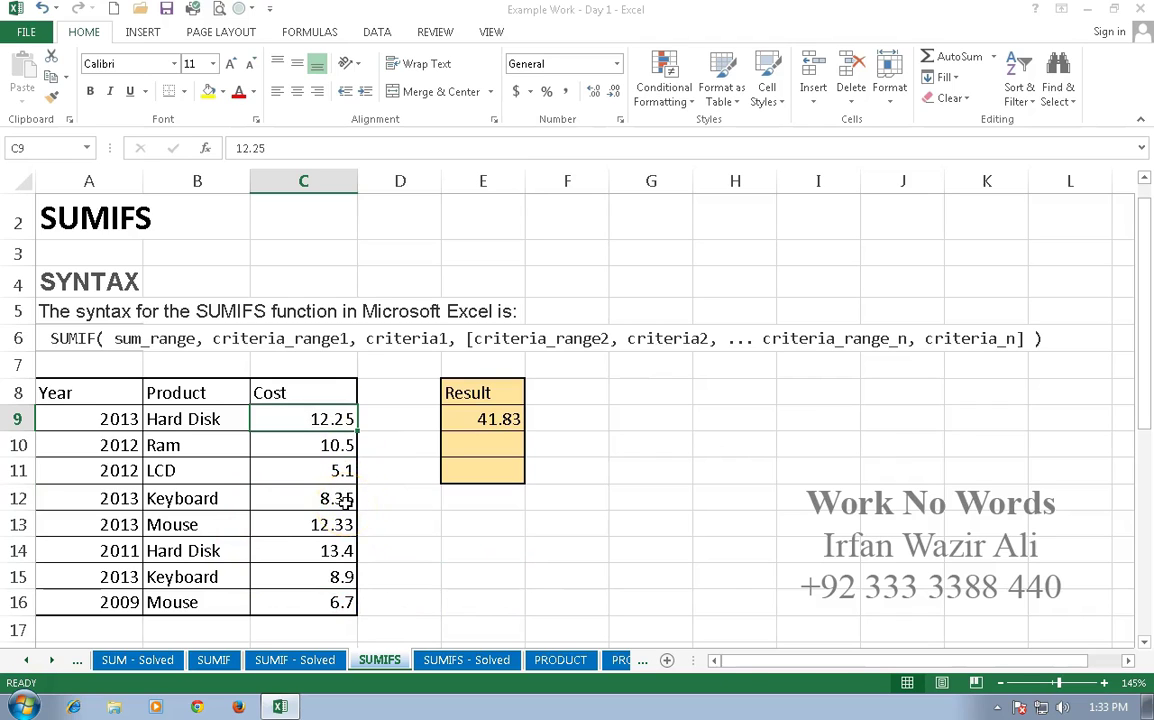
{"action": "left_click", "coordinate": [341, 500], "text": "ctrl"}
{"action": "left_click", "coordinate": [338, 526], "text": "ctrl"}
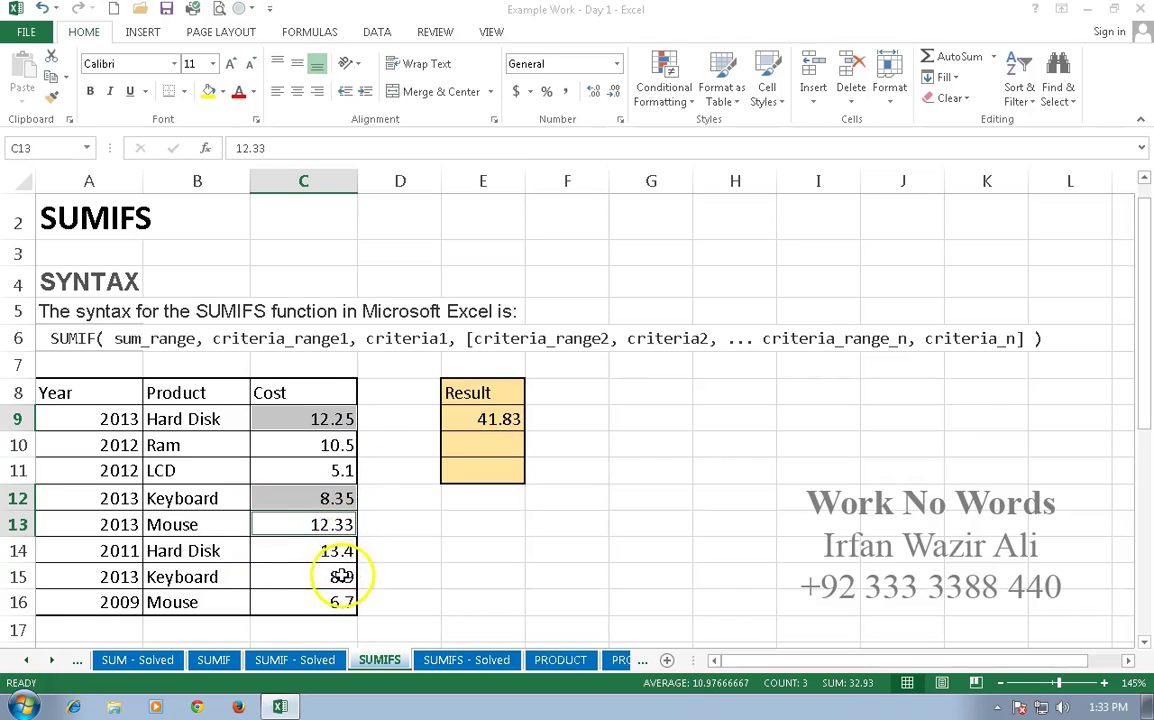
{"action": "left_click", "coordinate": [341, 576], "text": "ctrl"}
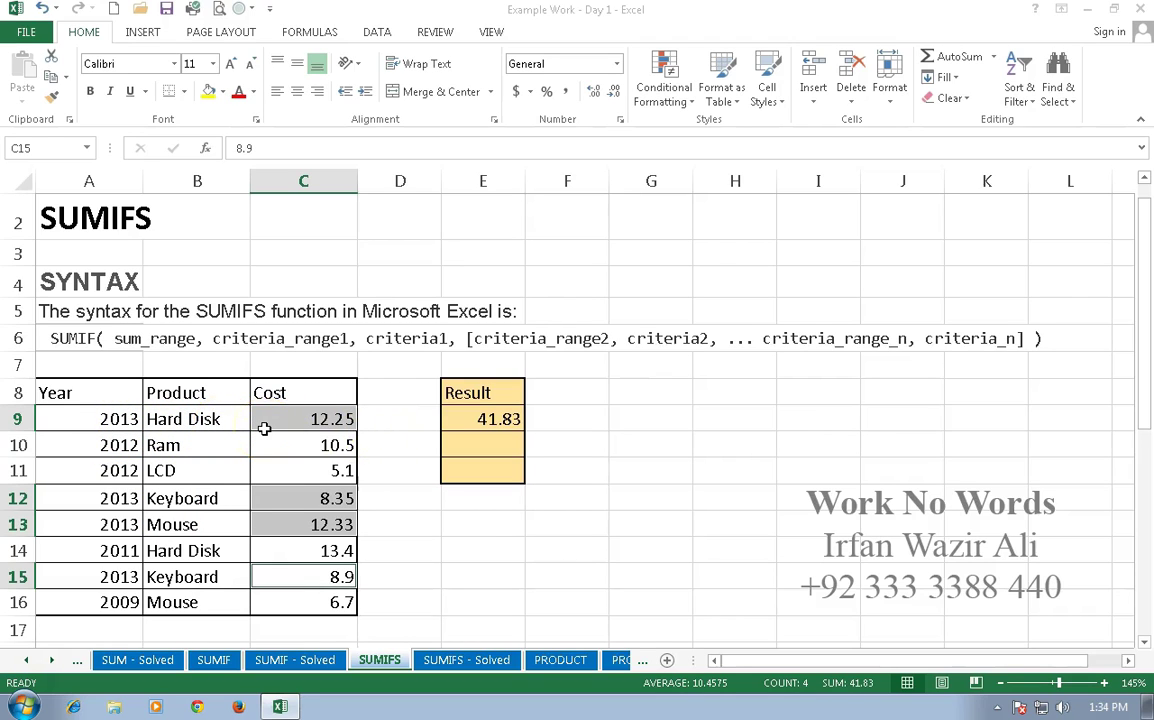
Enter =SUMIFS(C9:C16,A9:A16,"2013",B9:B16,"Hard Disk") in E10, returning 12.25.
{"action": "left_click", "coordinate": [481, 444]}
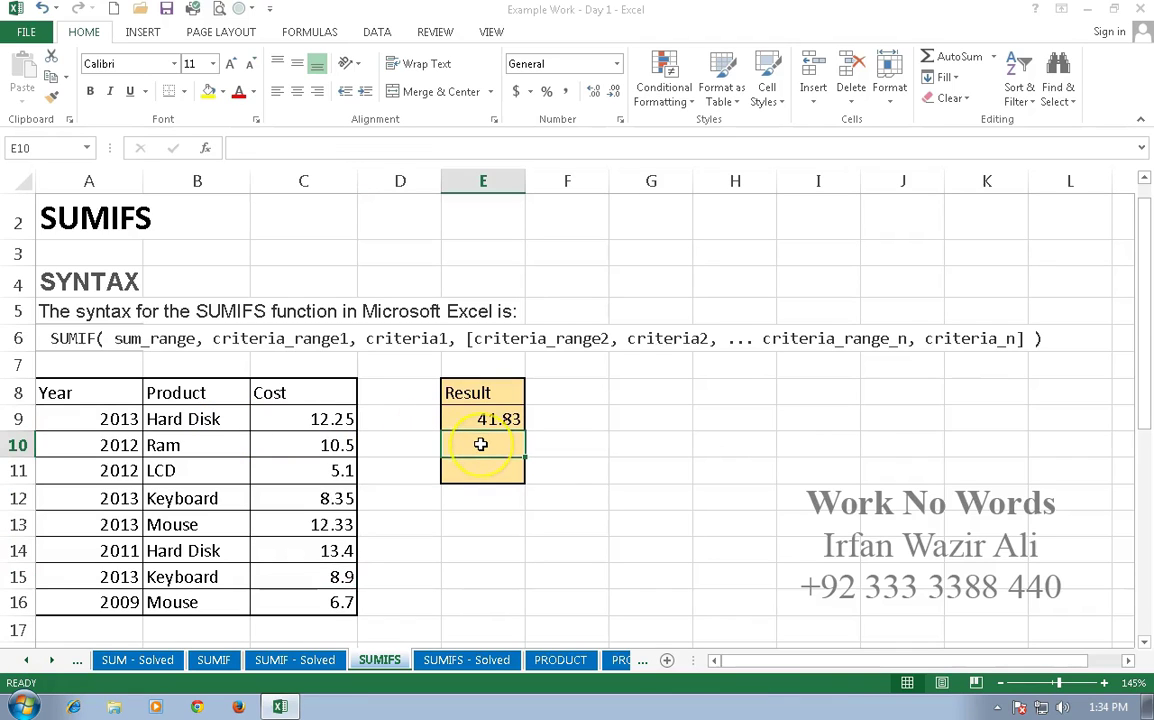
{"action": "type", "text": "=sumifs("}
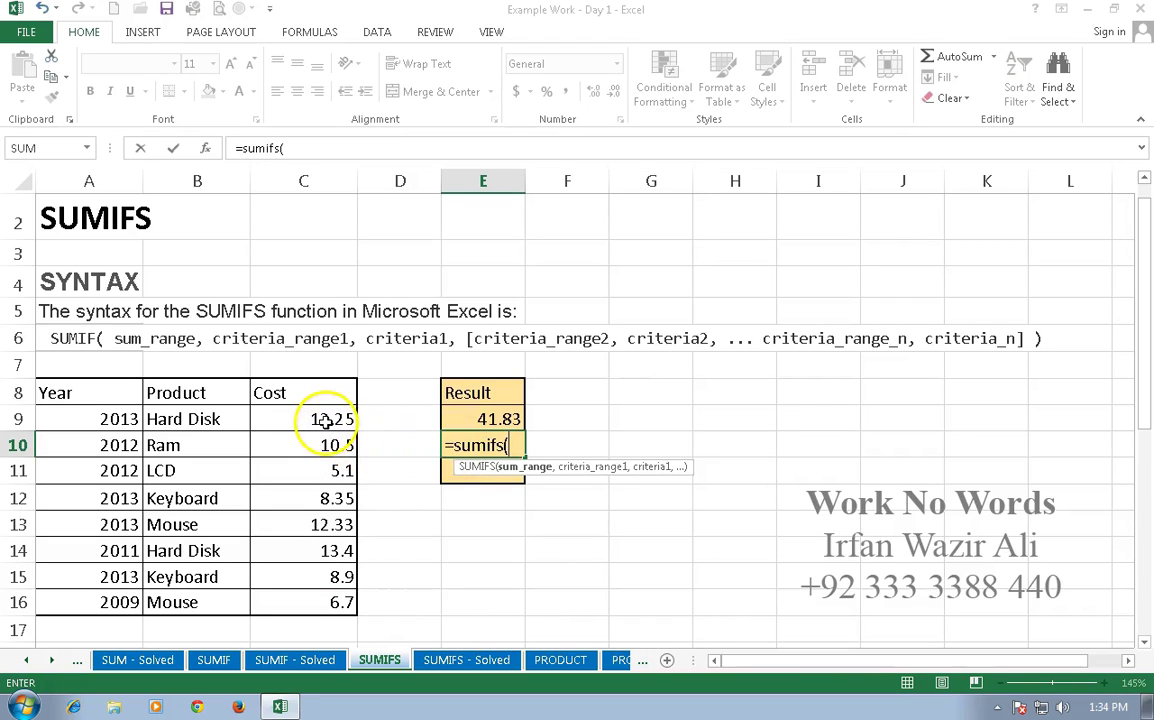
{"action": "left_click_drag", "start_coordinate": [326, 420], "coordinate": [324, 603]}
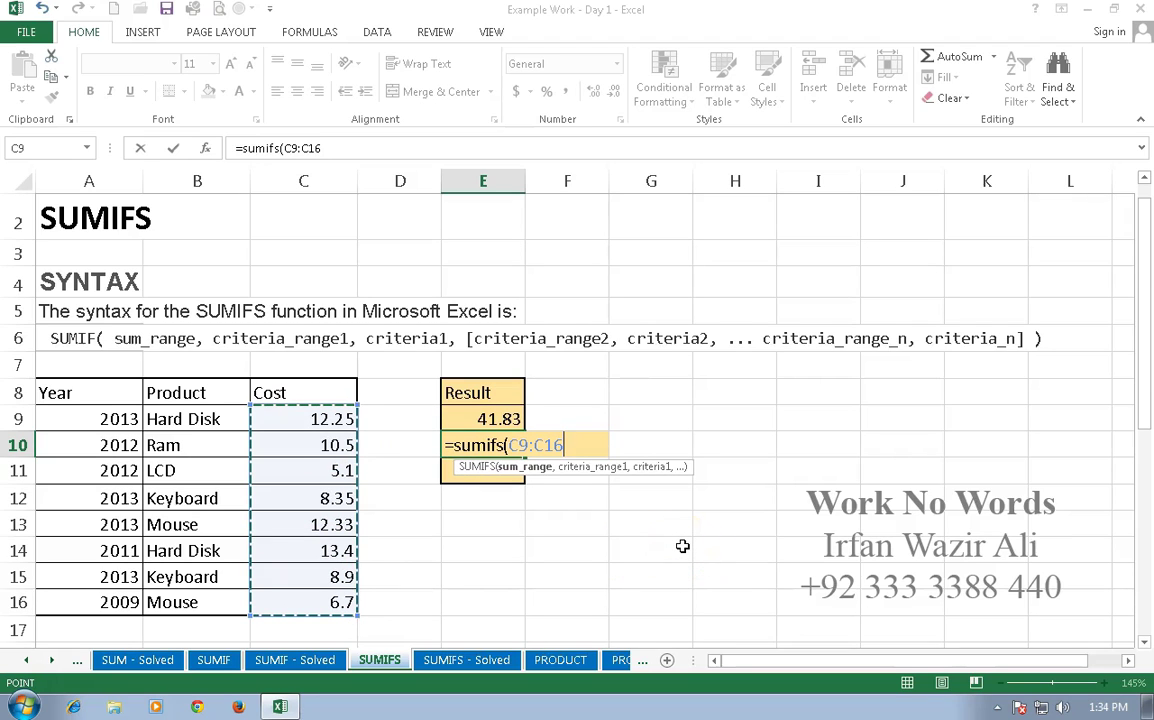
{"action": "type", "text": ","}
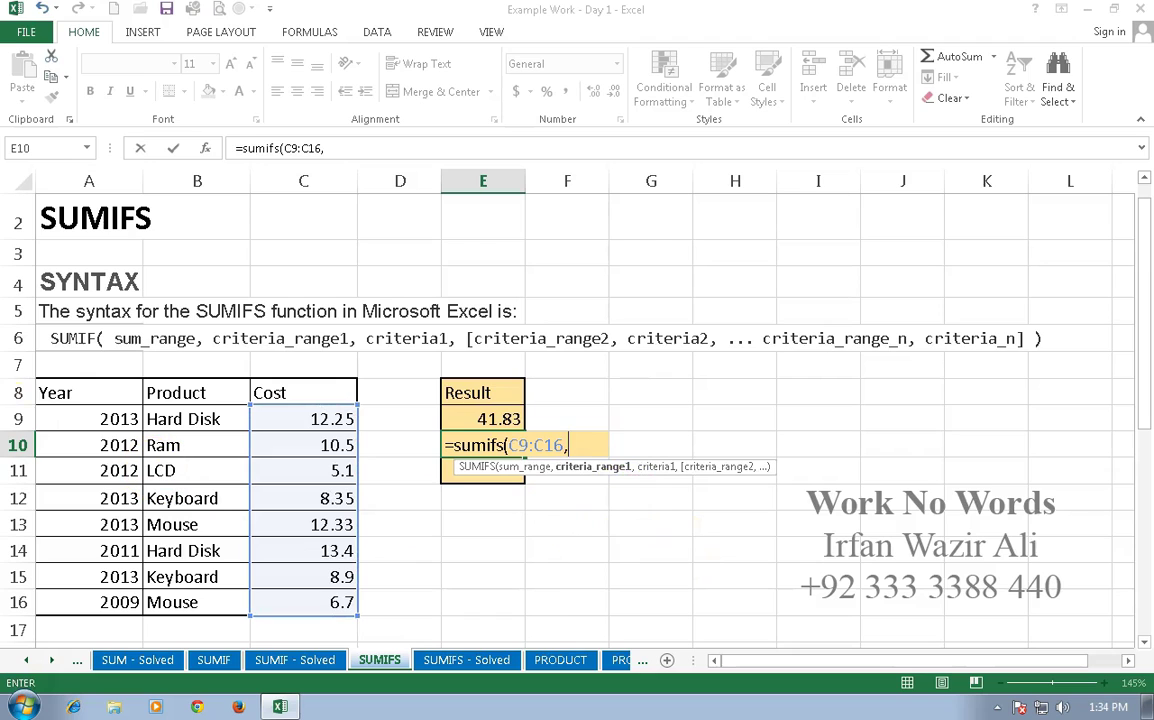
{"action": "left_click_drag", "start_coordinate": [84, 419], "coordinate": [122, 601]}
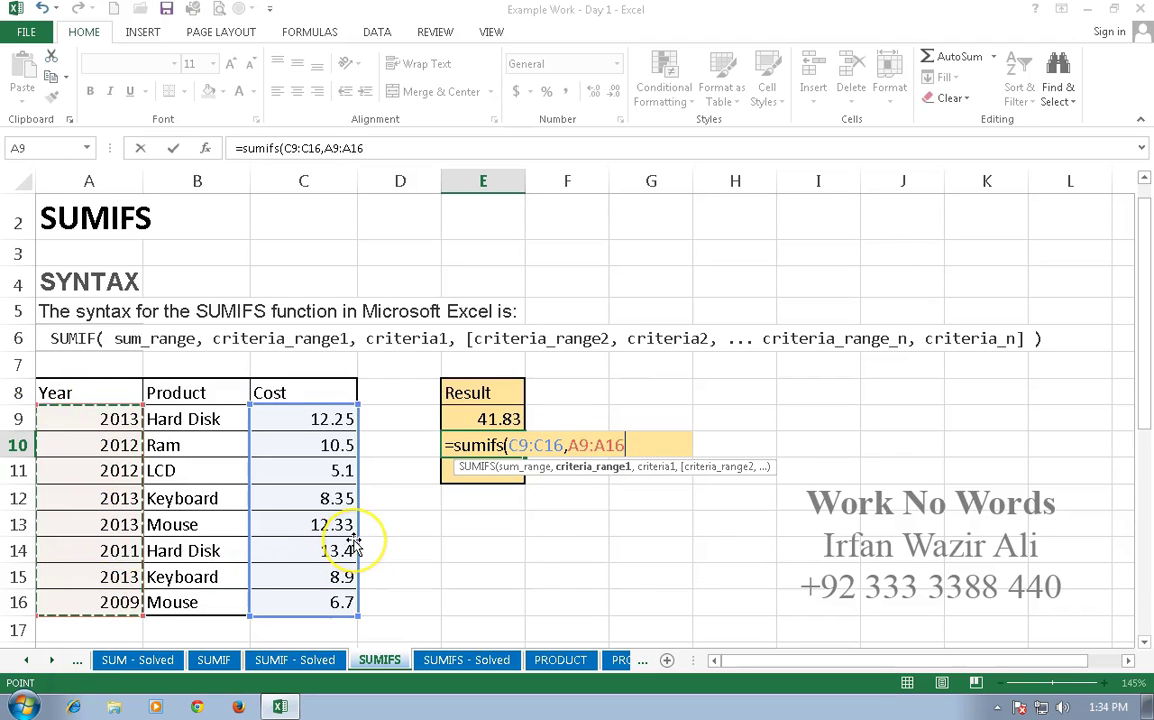
{"action": "type", "text": ",\"2013\""}
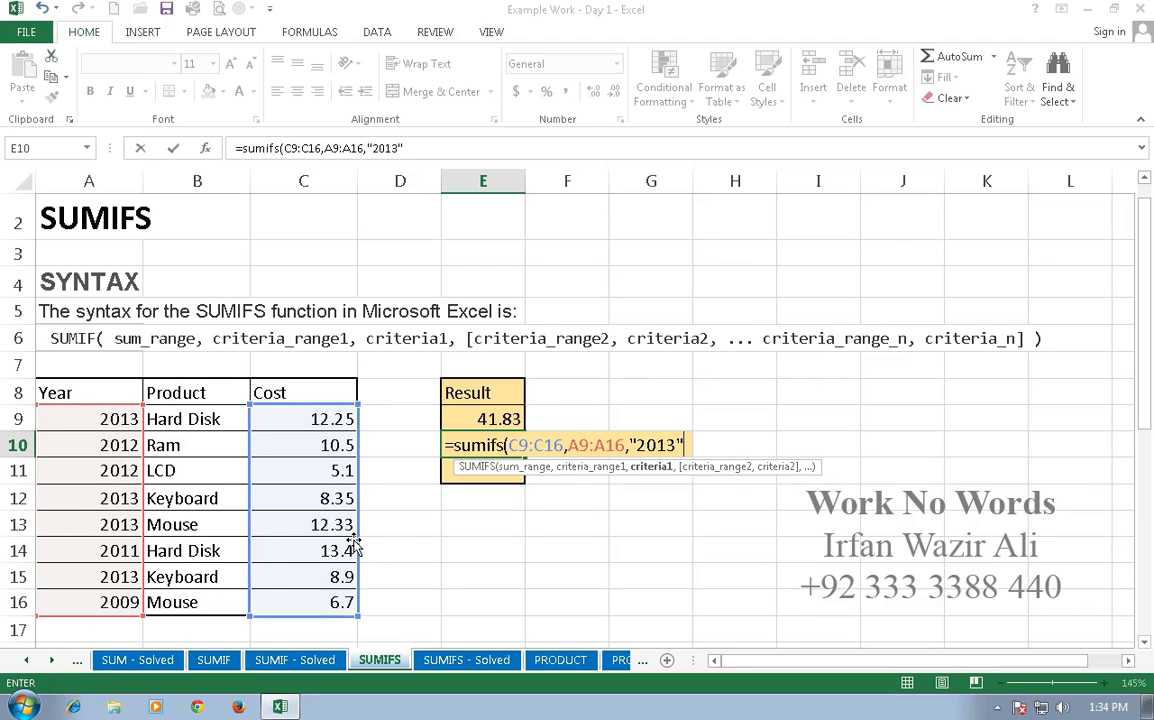
{"action": "type", "text": ","}
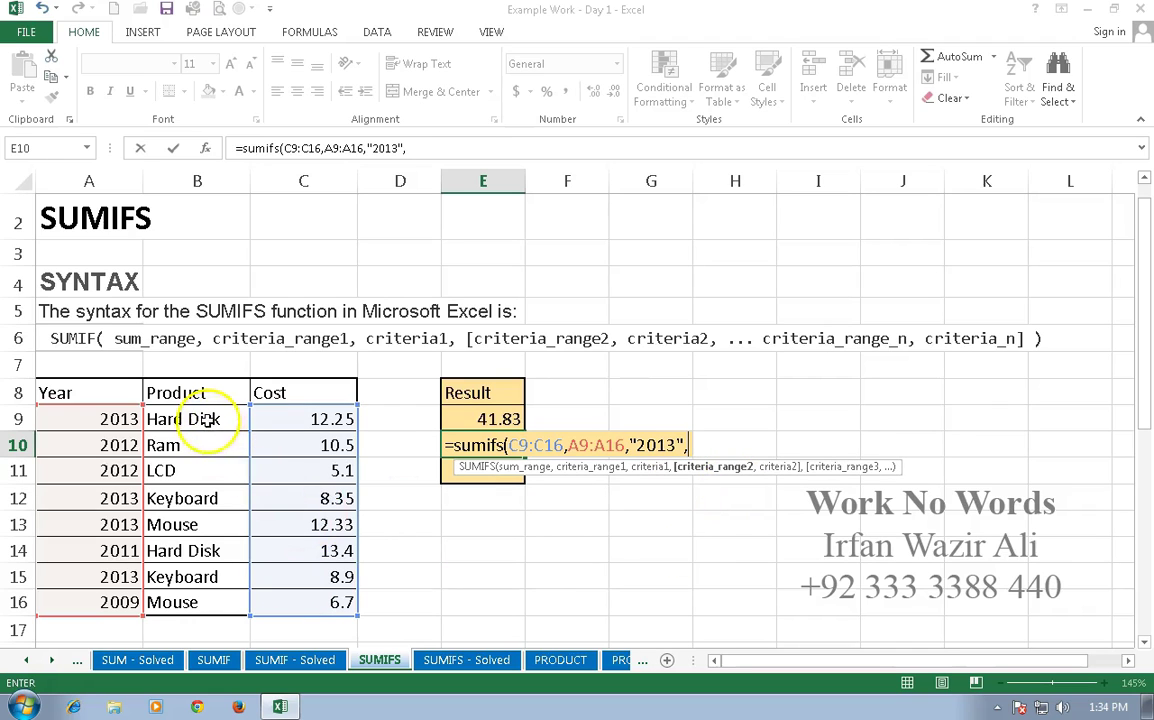
{"action": "left_click_drag", "start_coordinate": [200, 419], "coordinate": [206, 602]}
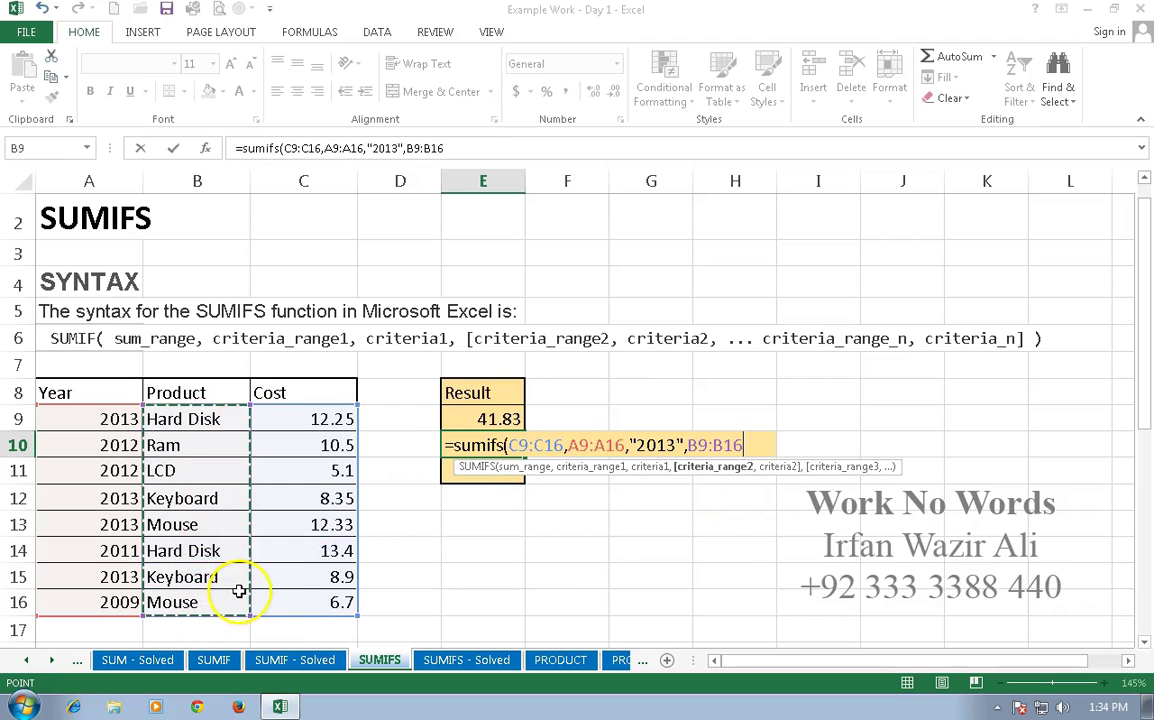
{"action": "type", "text": ","}
{"action": "type", "text": "\""}
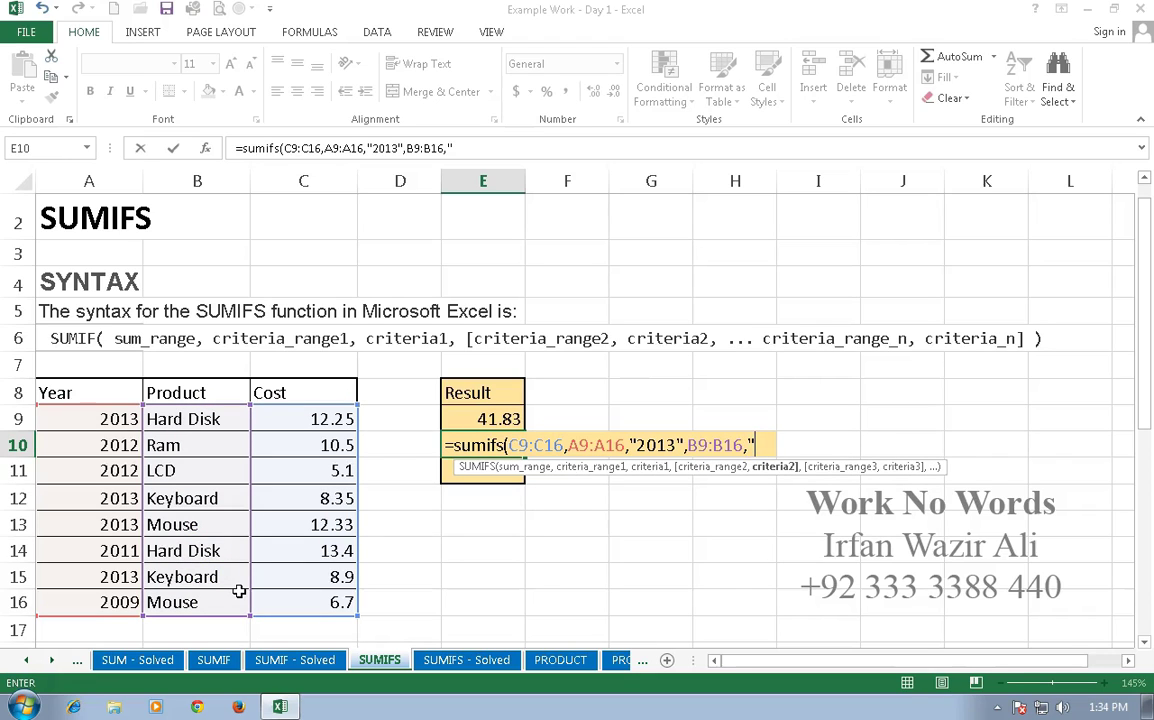
{"action": "type", "text": "Hard"}
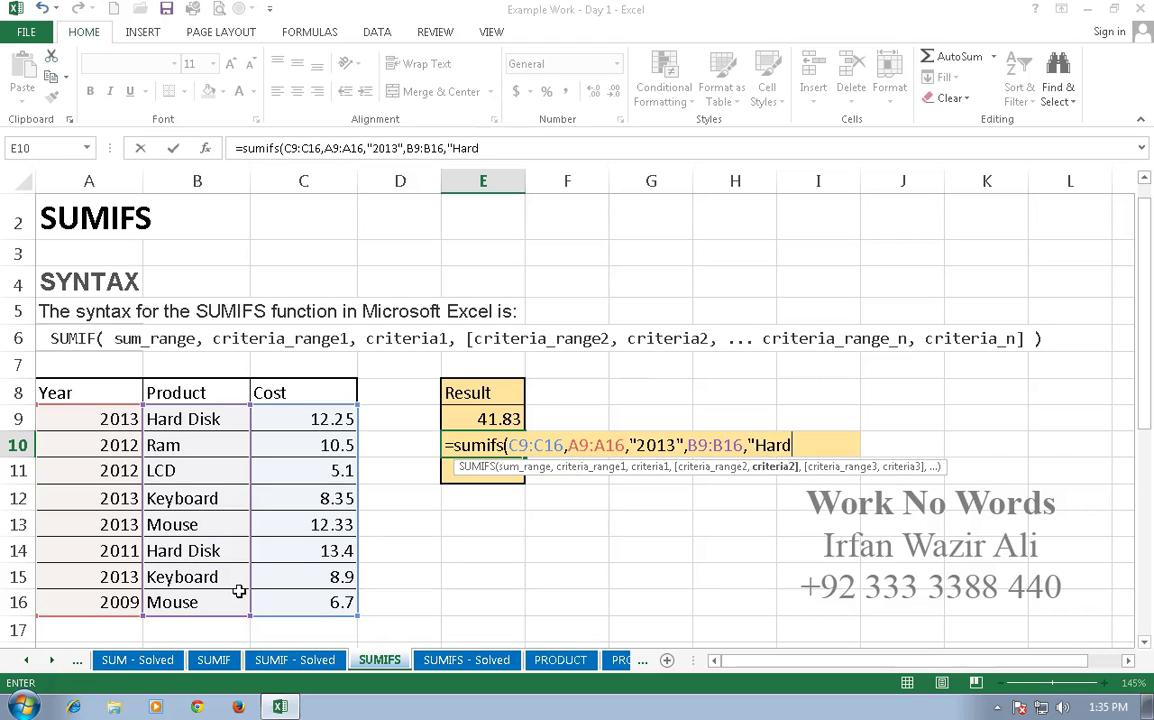
{"action": "type", "text": " Disk\""}
{"action": "type", "text": ")"}
{"action": "key", "text": "Return"}
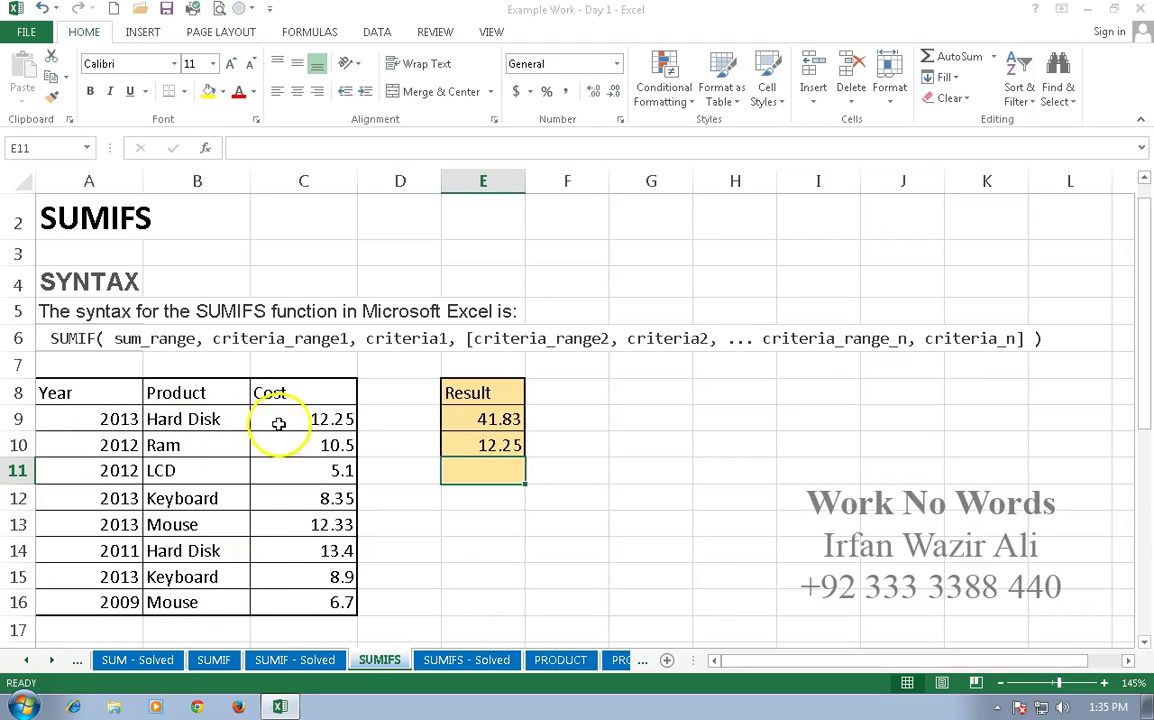
Replace the Keyboard product in B12 with Hard Disk.
{"action": "left_click", "coordinate": [329, 421]}
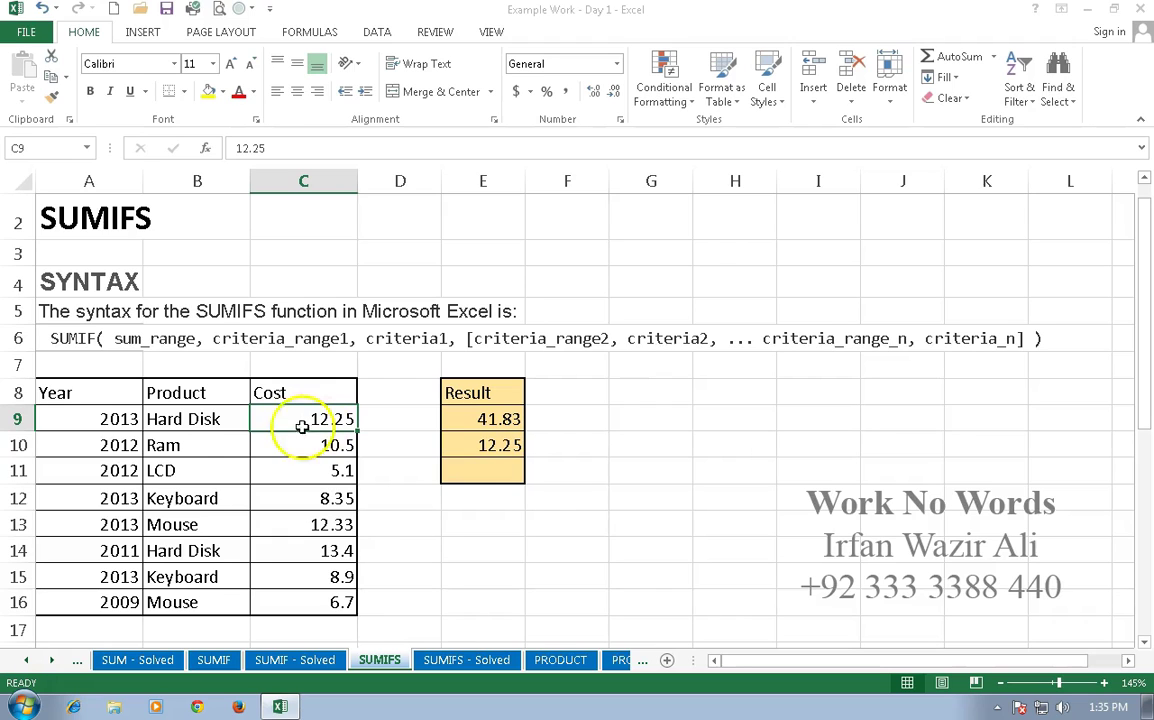
{"action": "left_click", "coordinate": [113, 498]}
{"action": "left_click", "coordinate": [182, 500]}
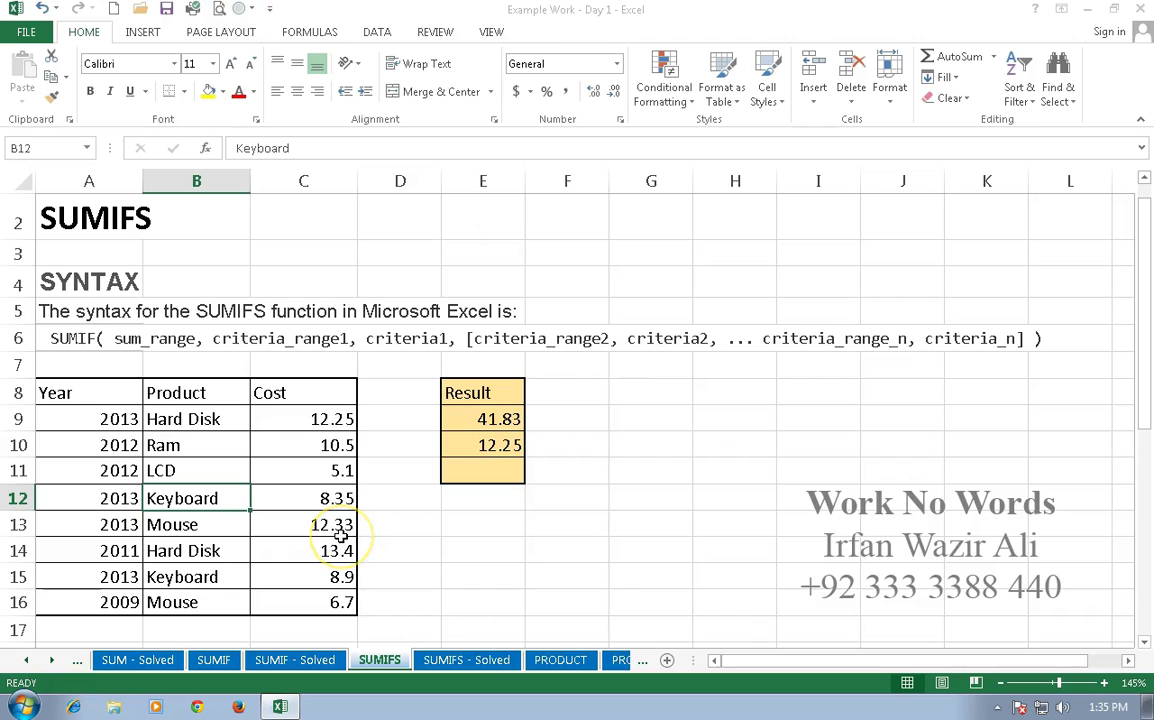
{"action": "type", "text": "Hard Disk"}
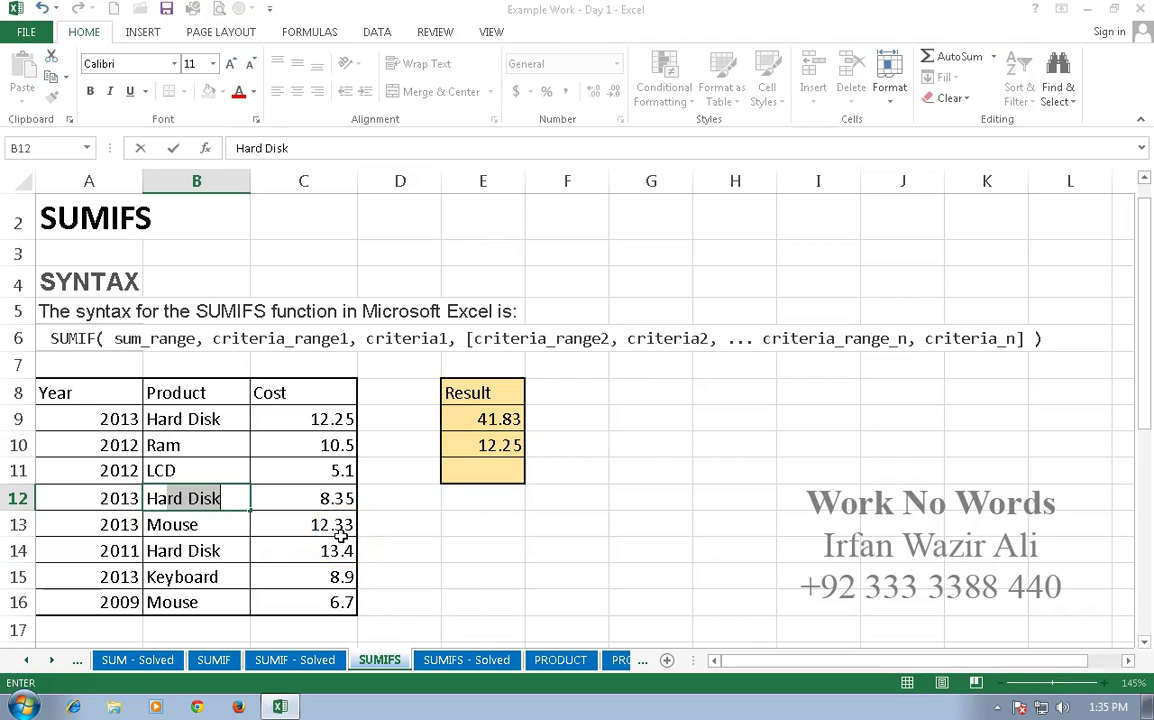
{"action": "key", "text": "Tab"}
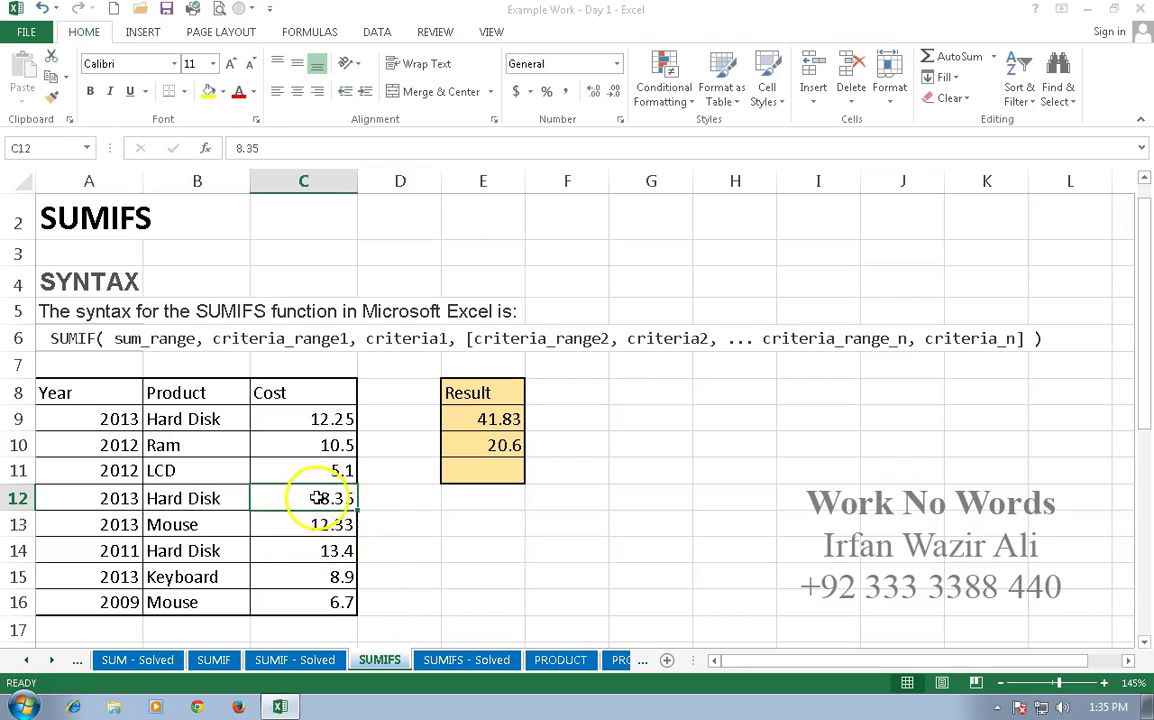